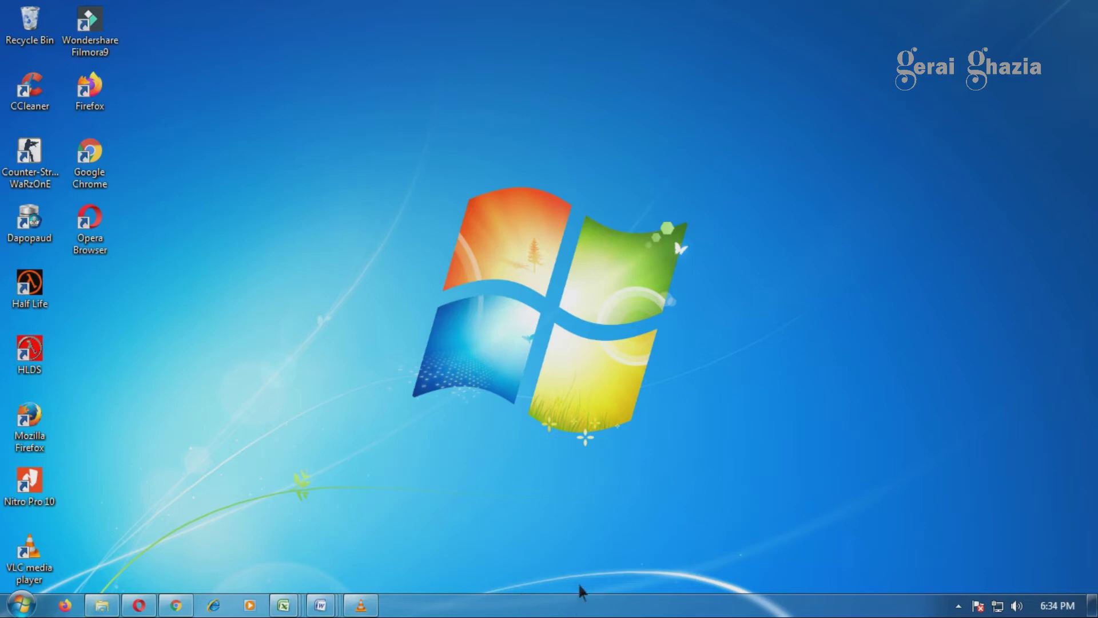
# - Add the Tablet PC Input Panel toolbar to the taskbar through the taskbar properties and apply the change
pyautogui.rightClick(583, 609)
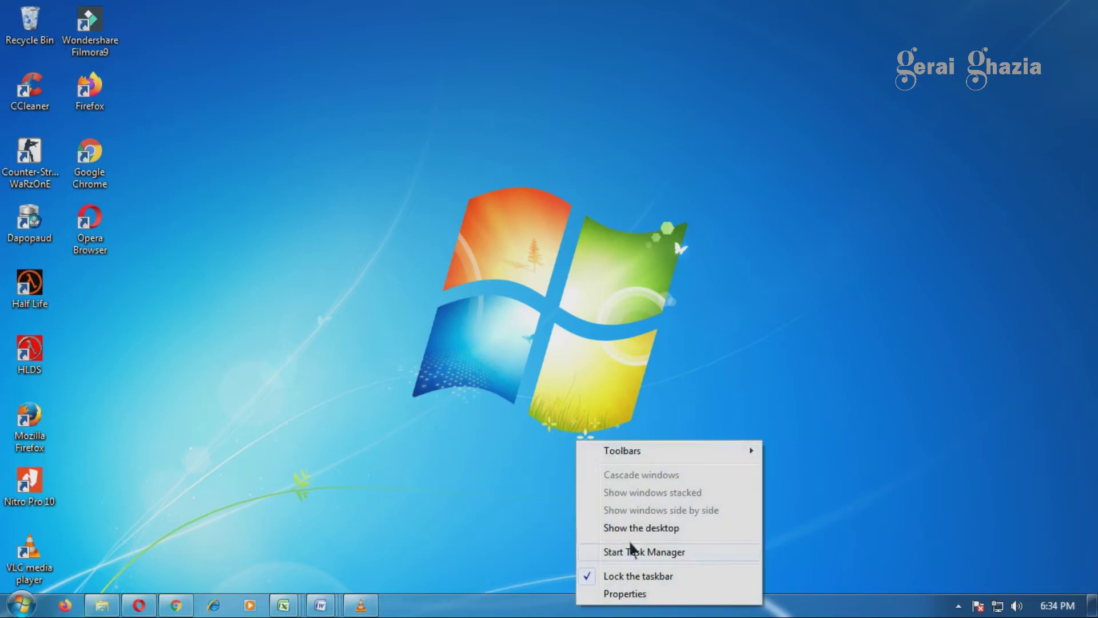
pyautogui.moveTo(662, 454)
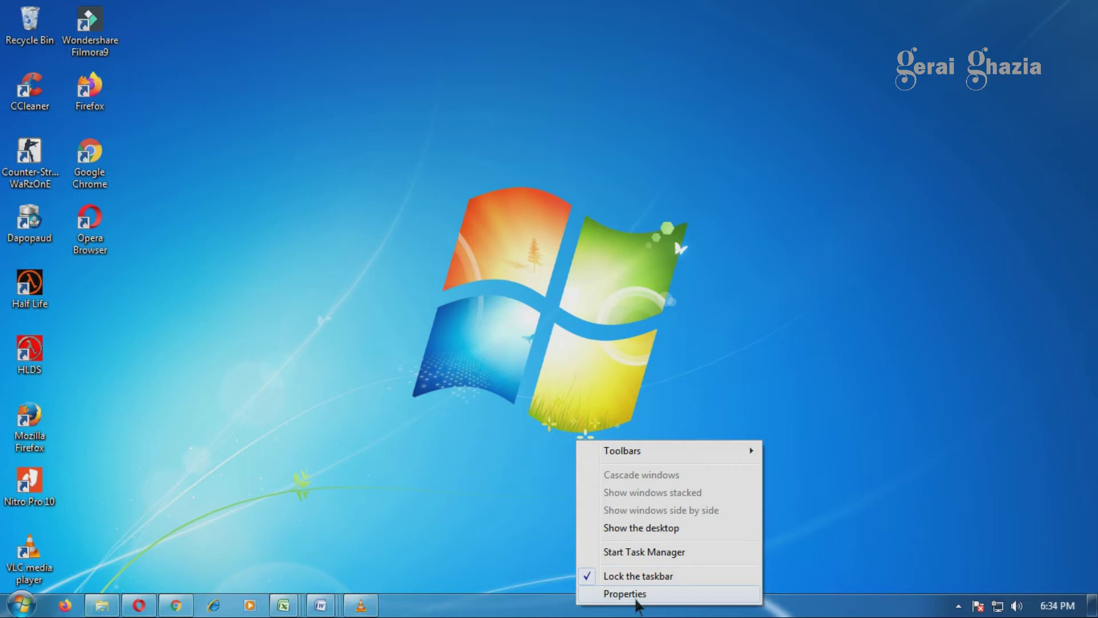
pyautogui.click(624, 594)
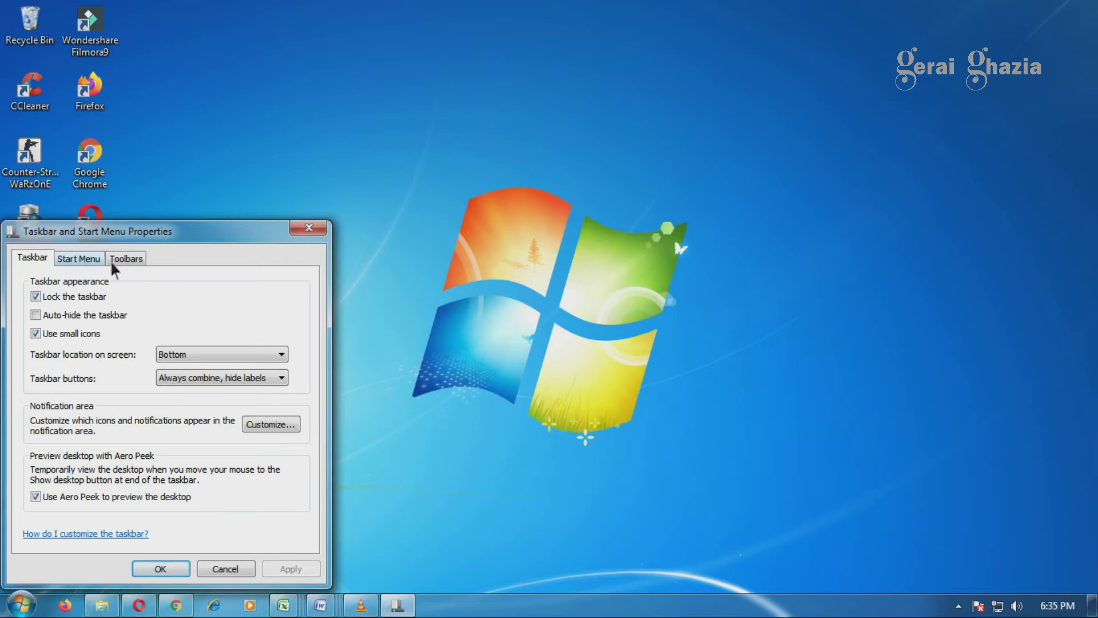
pyautogui.click(72, 260)
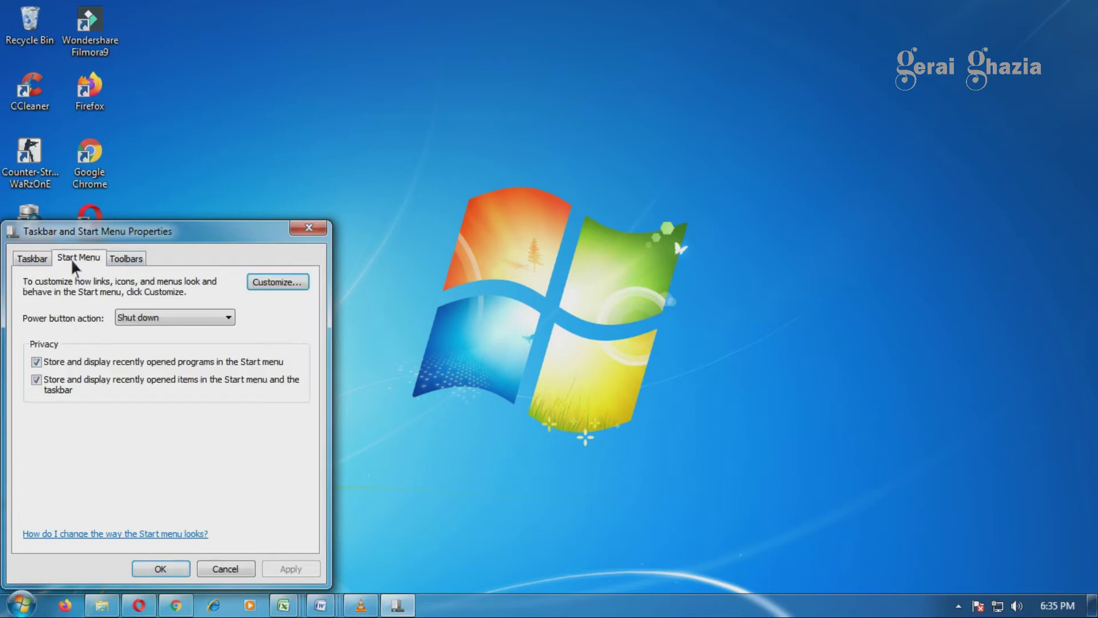
pyautogui.click(130, 262)
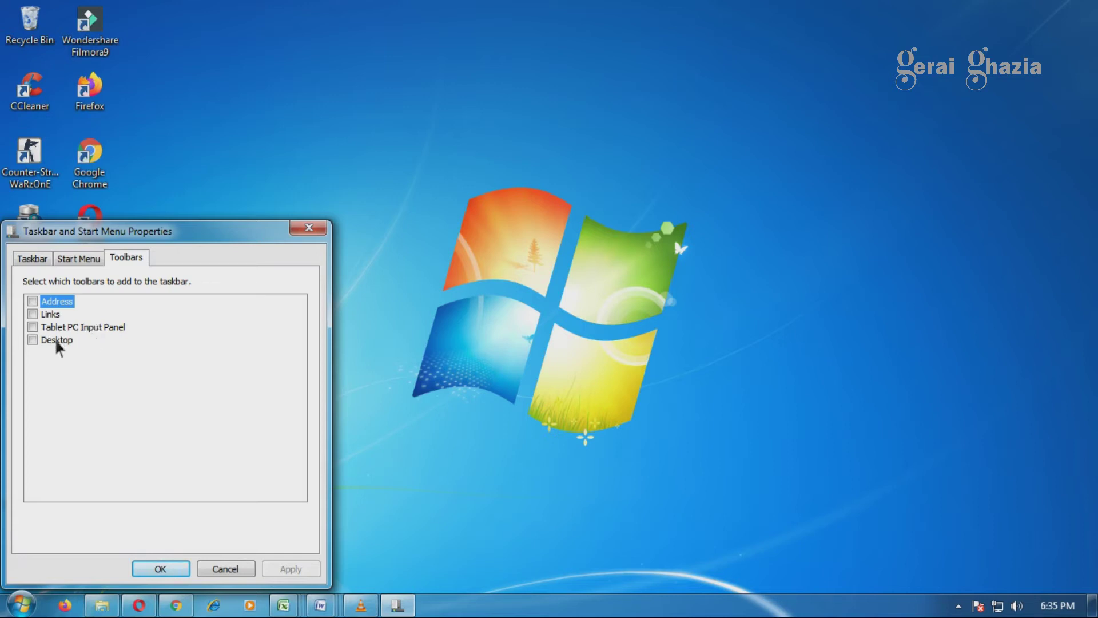
pyautogui.click(35, 329)
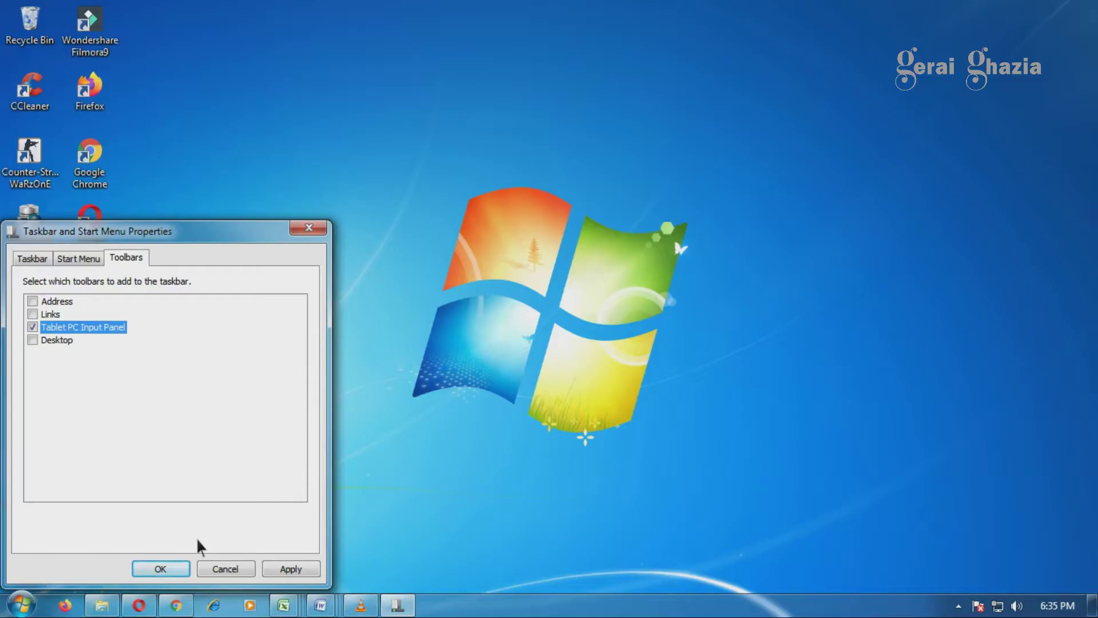
pyautogui.click(291, 569)
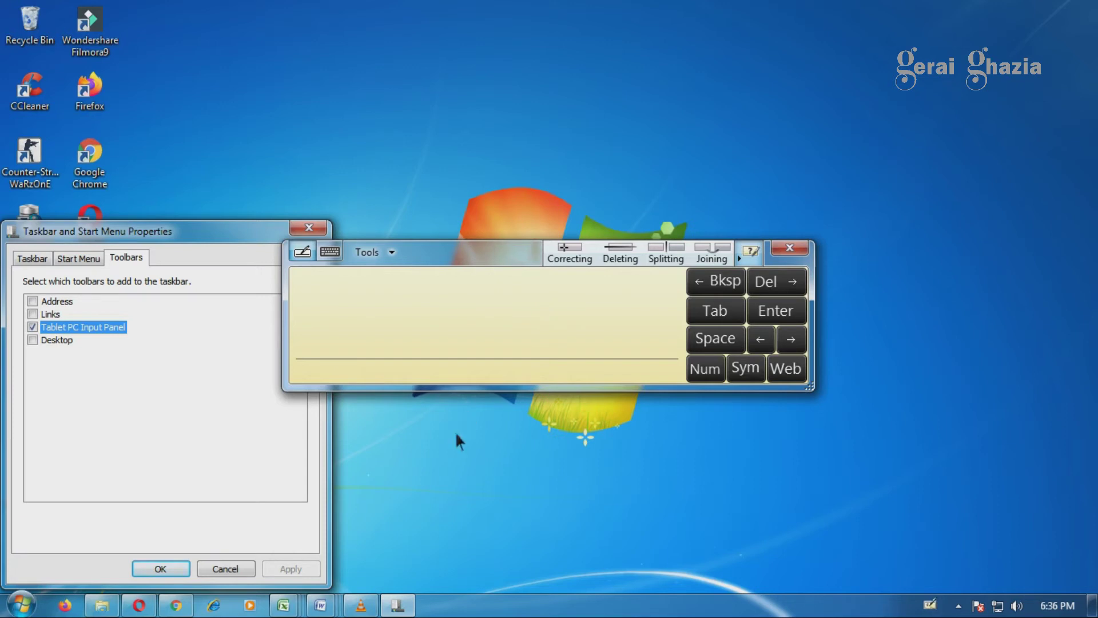
# - Switch to Document2 in Microsoft Word and move the input panel down, clear of the page's first line
pyautogui.moveTo(322, 611)
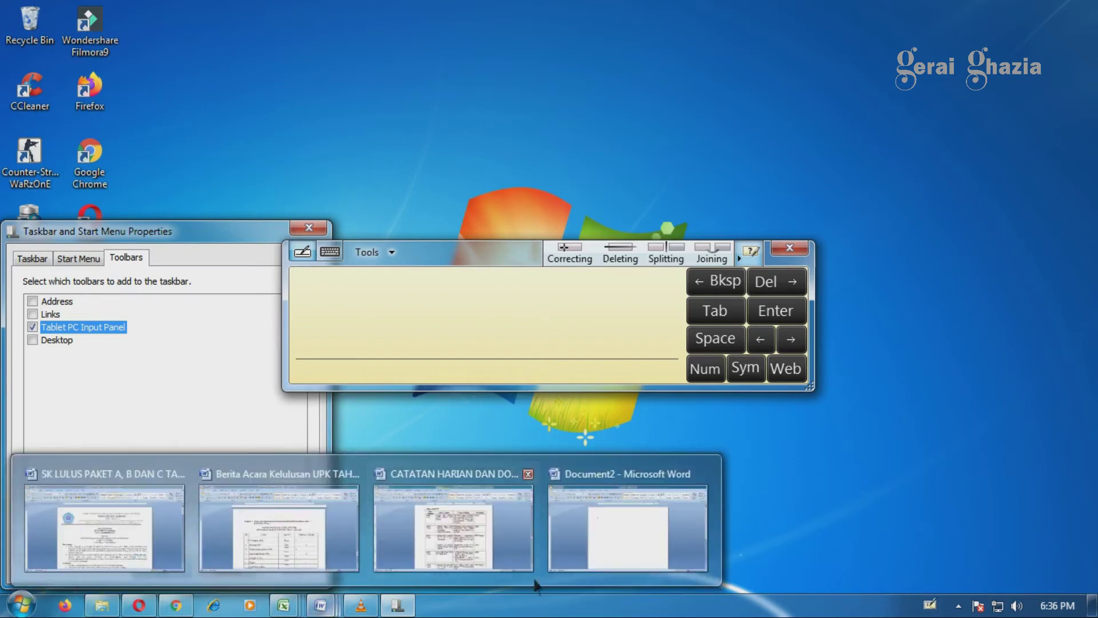
pyautogui.click(608, 544)
pyautogui.moveTo(478, 250); pyautogui.dragTo(482, 396)
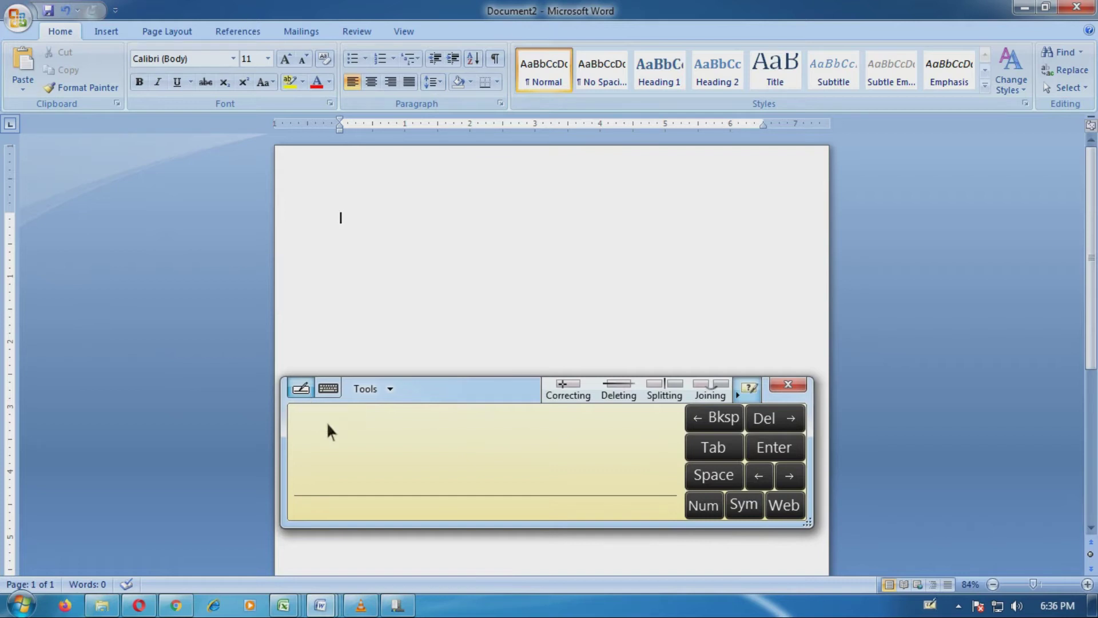
# - Handwrite "APA." in the input panel's writing pad, insert it into the document, and delete the inserted text
pyautogui.moveTo(327, 425)
pyautogui.mouseDown()
pyautogui.moveTo(319, 459)
pyautogui.moveTo(383, 447)
pyautogui.moveTo(382, 466)
pyautogui.mouseUp()
pyautogui.moveTo(380, 428)
pyautogui.mouseDown()
pyautogui.moveTo(396, 426)
pyautogui.moveTo(380, 455)
pyautogui.mouseUp()
pyautogui.moveTo(441, 426)
pyautogui.mouseDown()
pyautogui.moveTo(416, 442)
pyautogui.moveTo(464, 470)
pyautogui.moveTo(457, 450)
pyautogui.mouseUp()
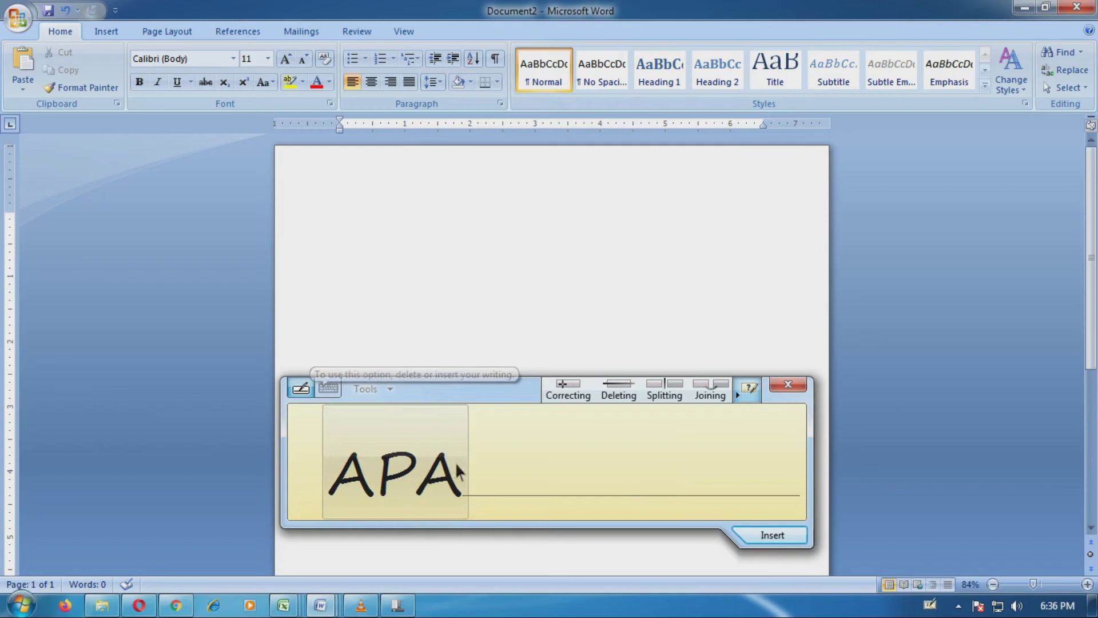
pyautogui.click(444, 485)
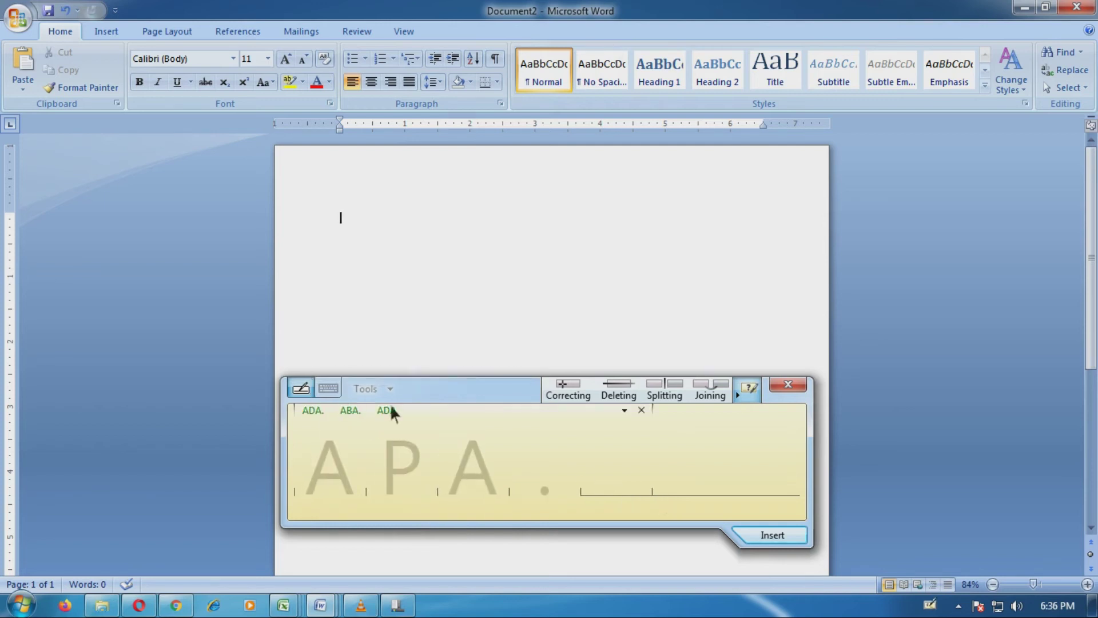
pyautogui.click(785, 542)
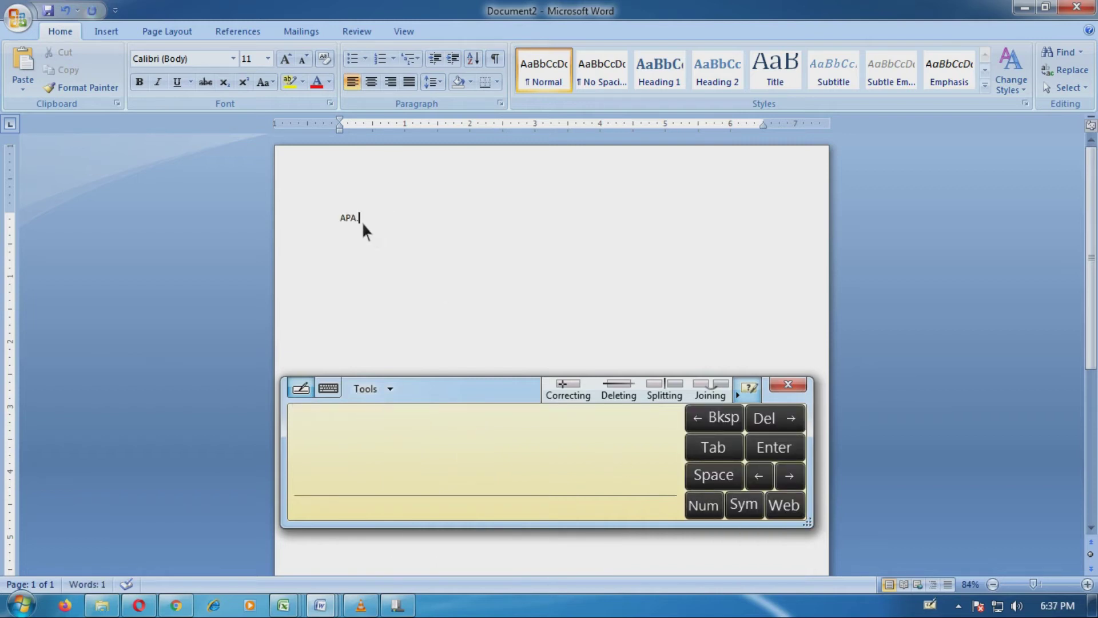
pyautogui.moveTo(364, 229); pyautogui.dragTo(338, 228)
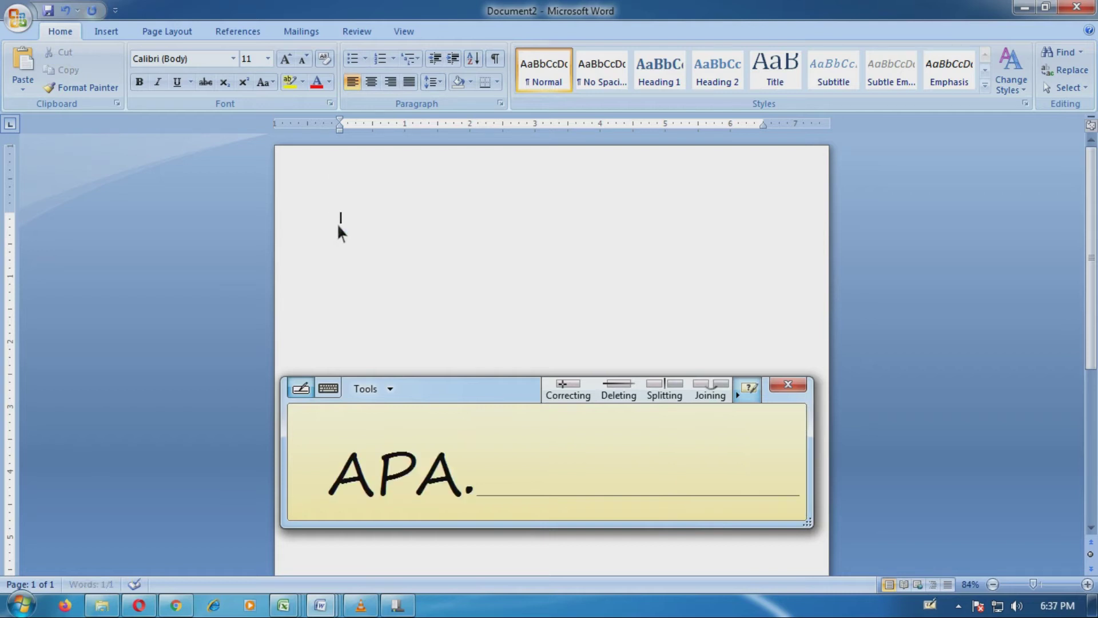
pyautogui.press('Delete')
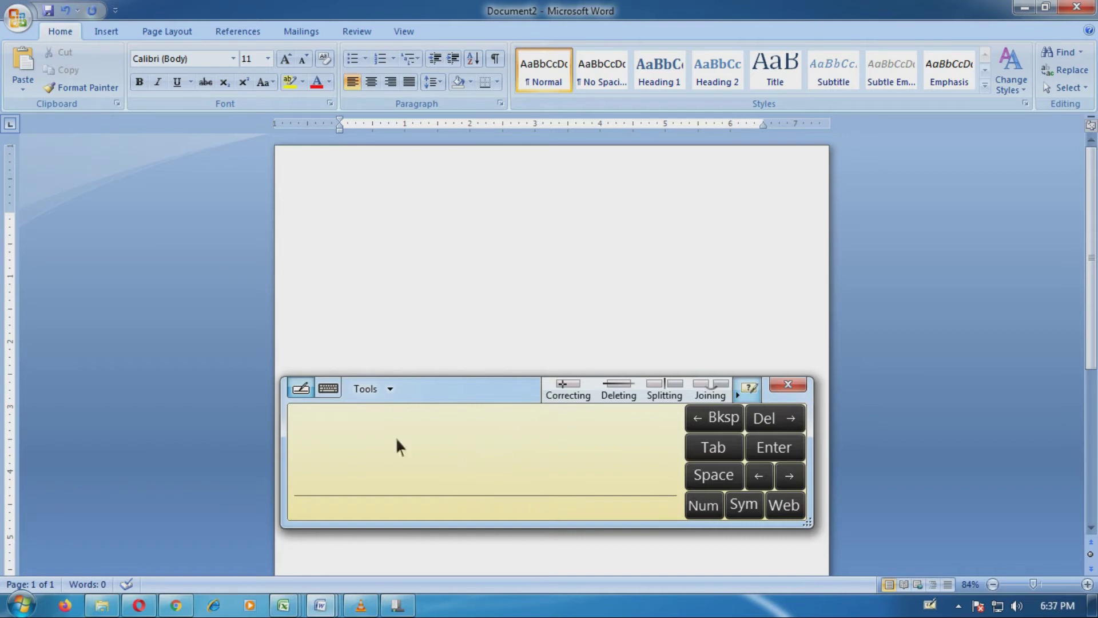
# - Switch the input panel to its on-screen keyboard and enter "saya" in the document with it
pyautogui.click(334, 393)
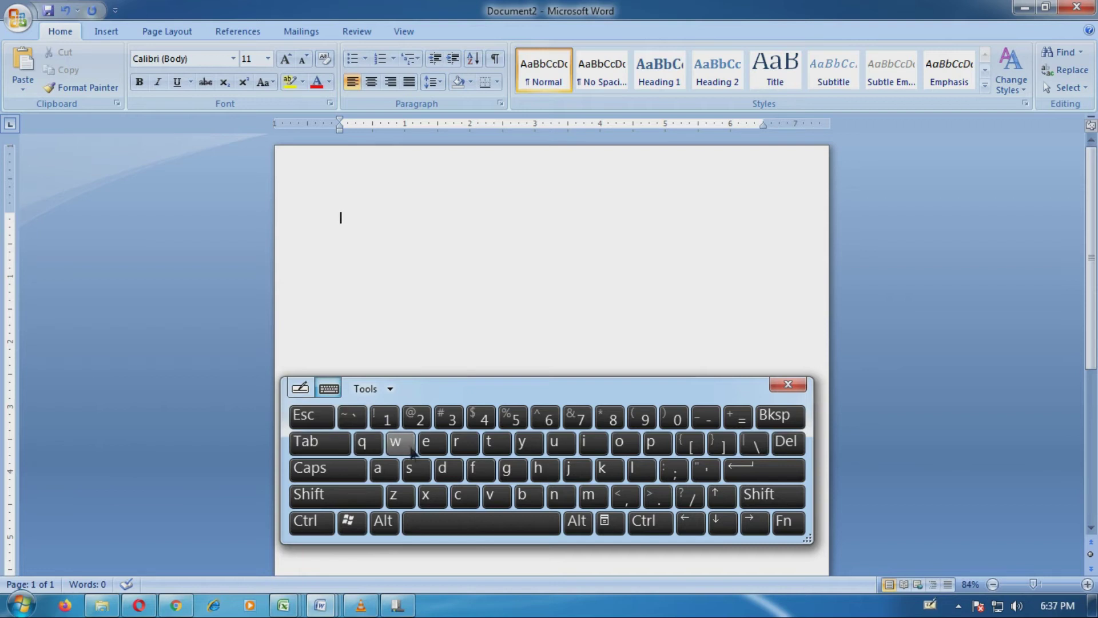
pyautogui.click(412, 471)
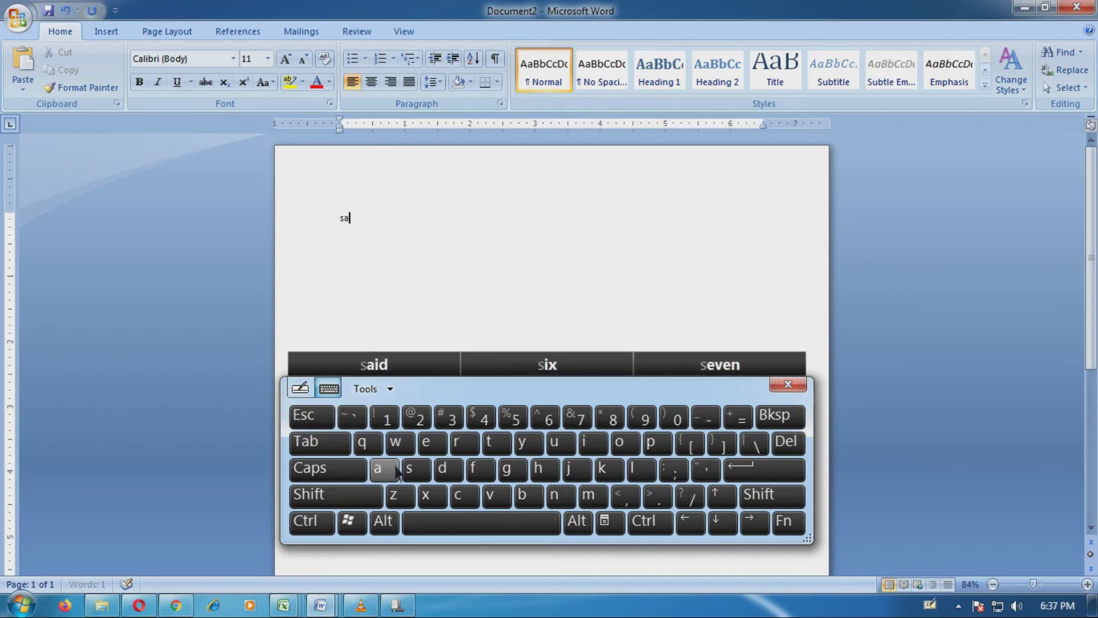
pyautogui.click(379, 469)
pyautogui.click(526, 445)
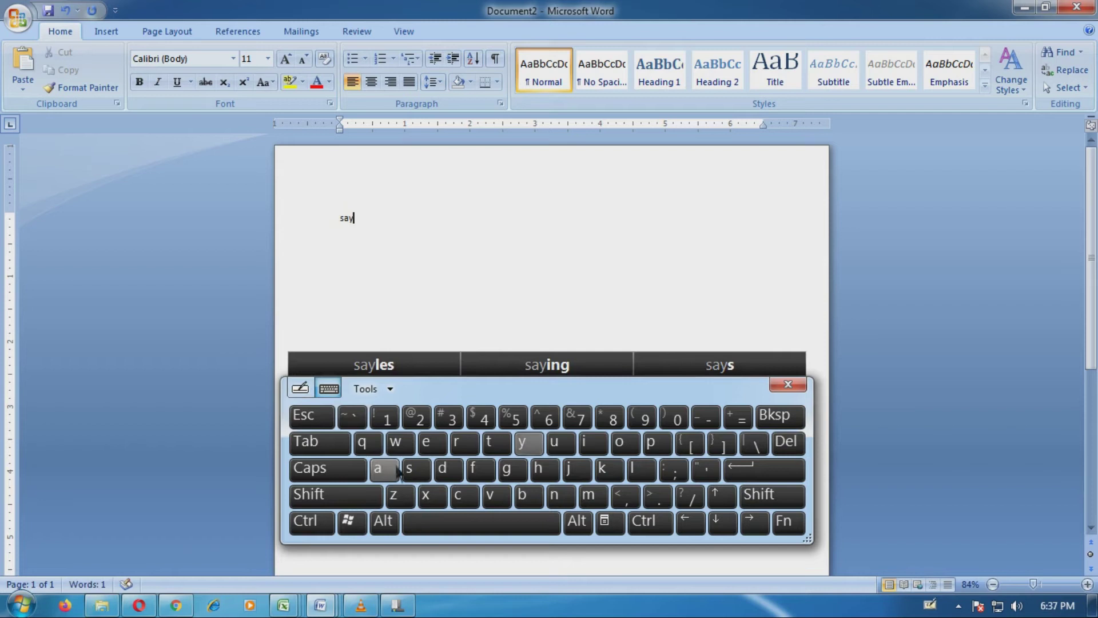
pyautogui.click(382, 469)
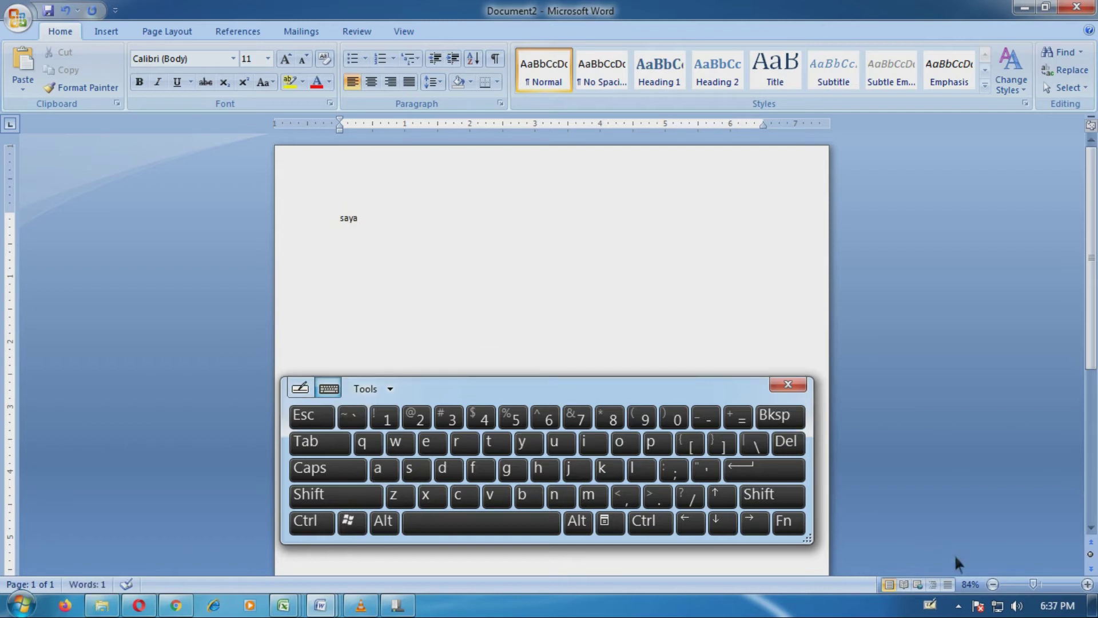
# - Set the font size of the word "saya" to 20
pyautogui.moveTo(342, 224); pyautogui.dragTo(400, 225)
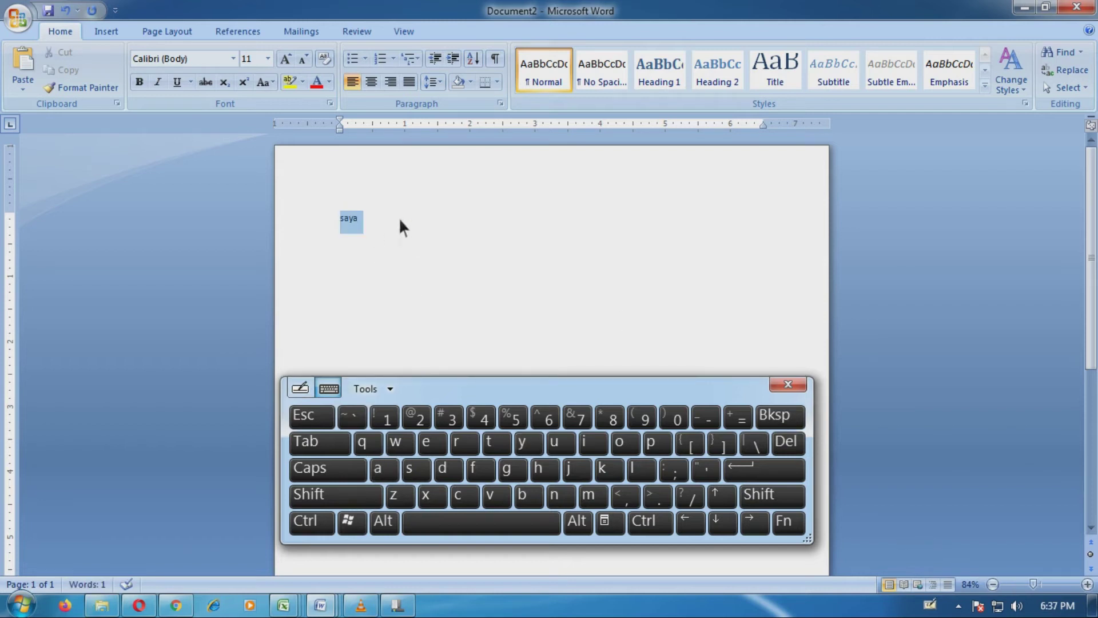
pyautogui.click(267, 59)
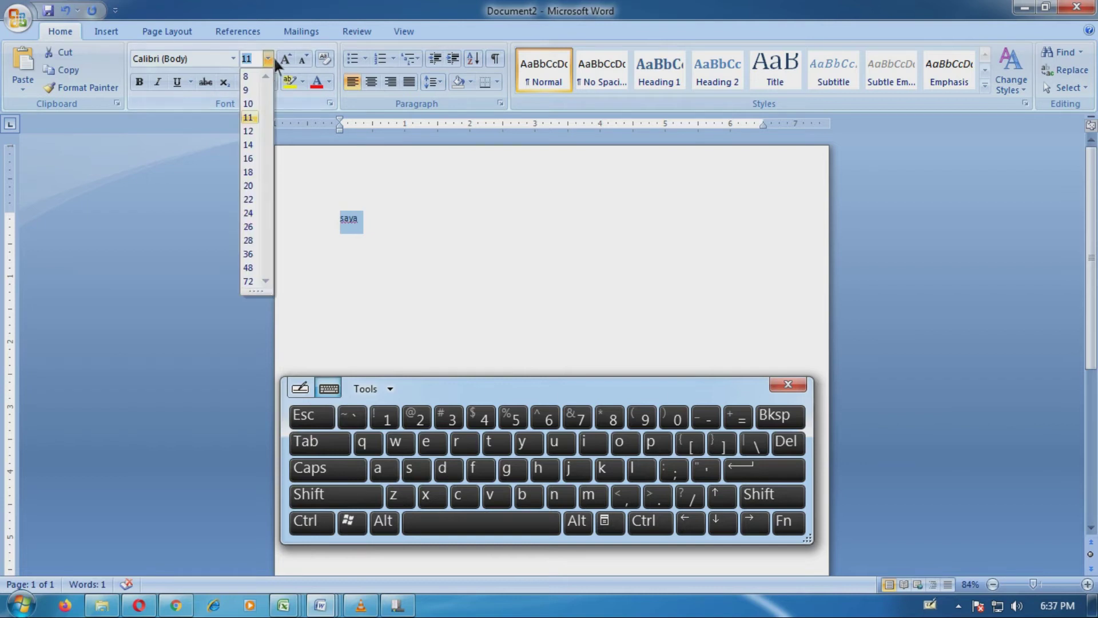
pyautogui.click(260, 195)
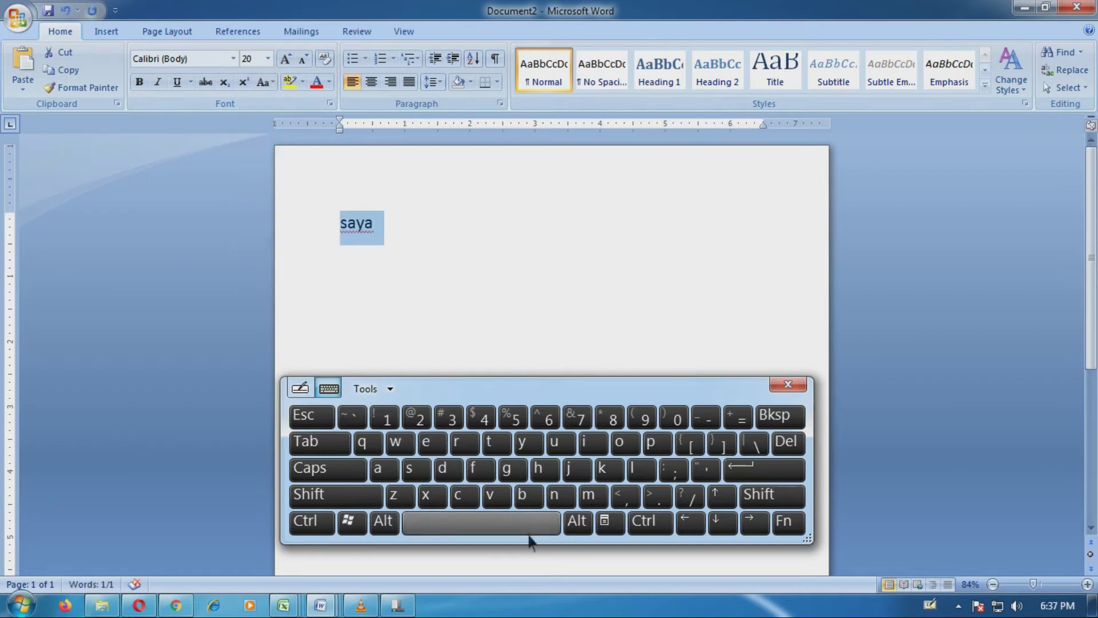
# - Replace the selected word with a space followed by "saya aka", using the on-screen keyboard
pyautogui.click(531, 523)
pyautogui.click(416, 470)
pyautogui.click(383, 469)
pyautogui.click(529, 443)
pyautogui.click(393, 474)
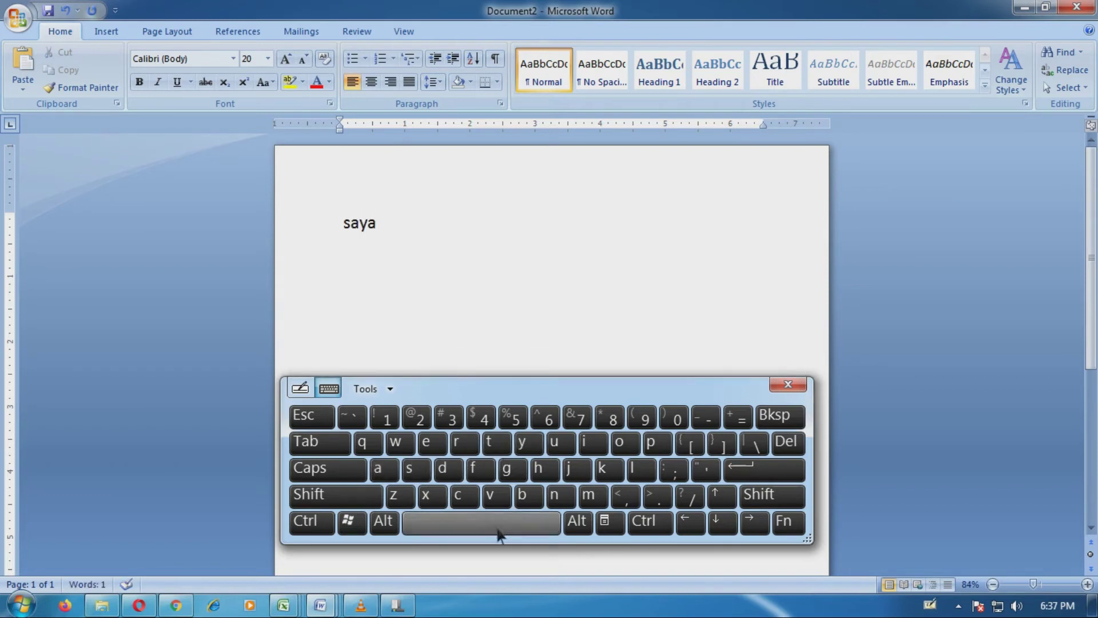
pyautogui.click(497, 529)
pyautogui.click(380, 469)
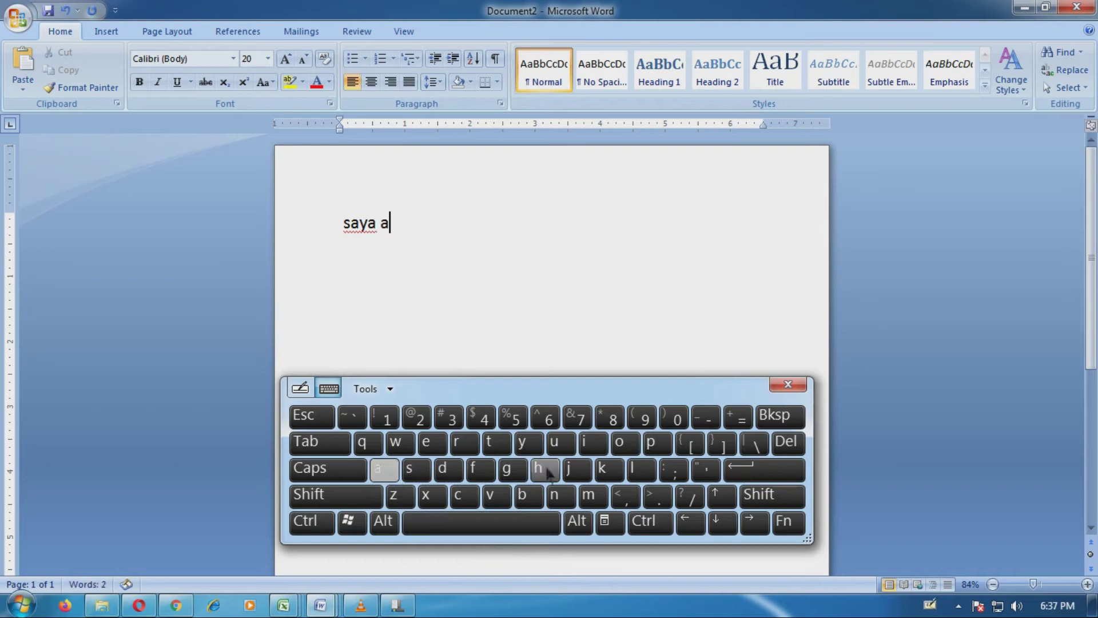
pyautogui.click(609, 470)
pyautogui.click(379, 468)
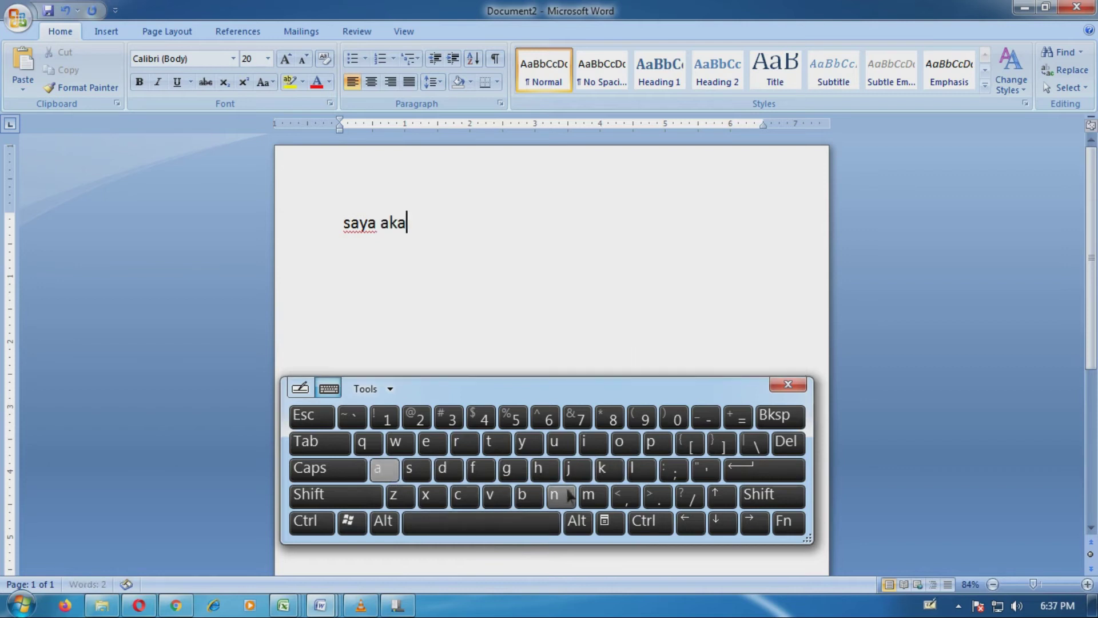